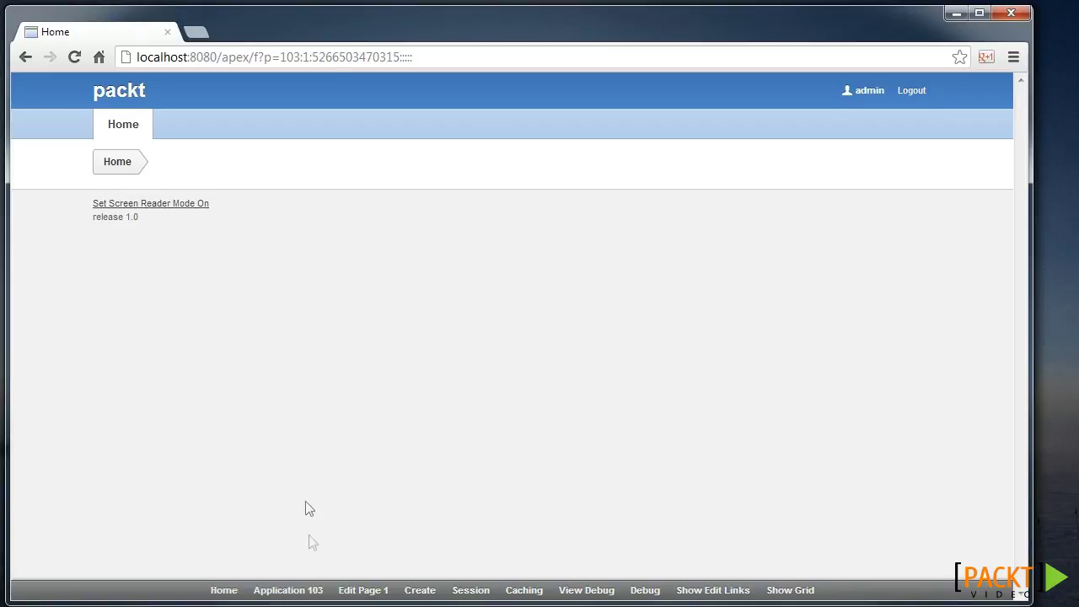
- Start creating a page in Application 103 of the type Form on a Table with Report
left_click(305, 590)
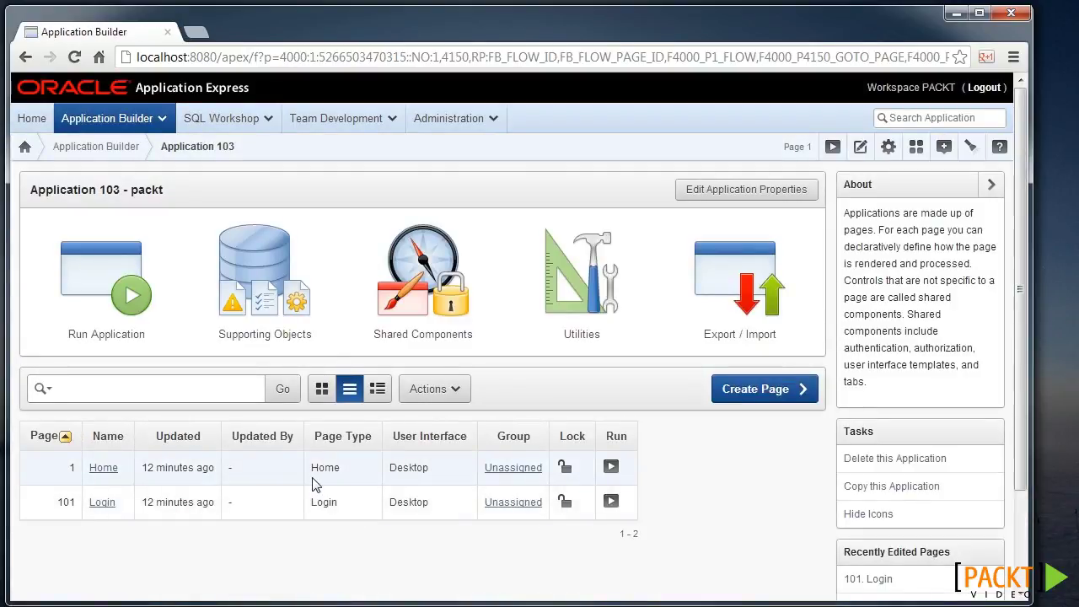
left_click(762, 396)
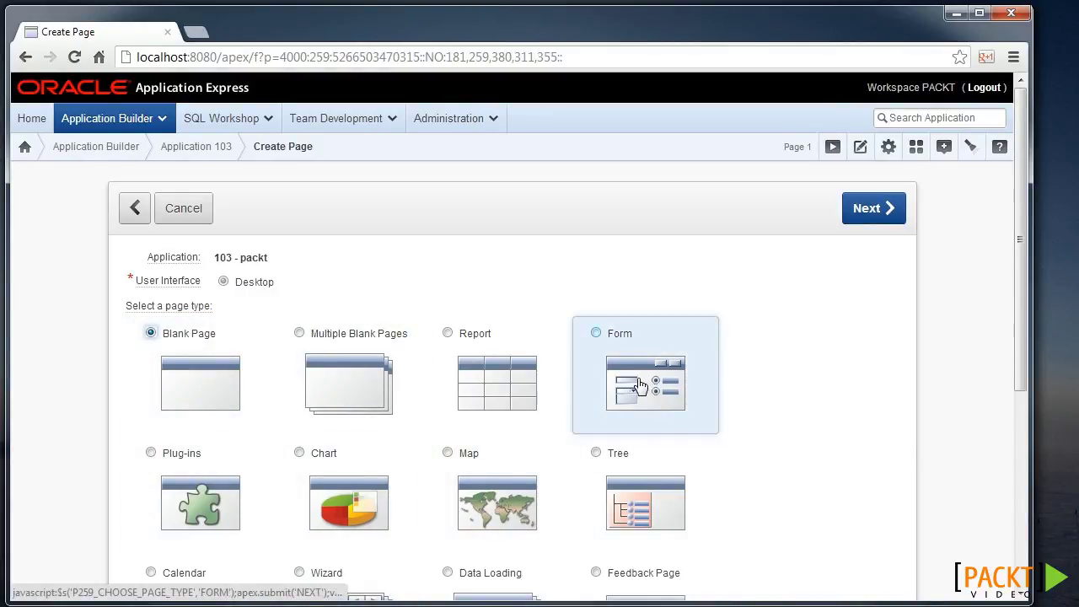
left_click(641, 386)
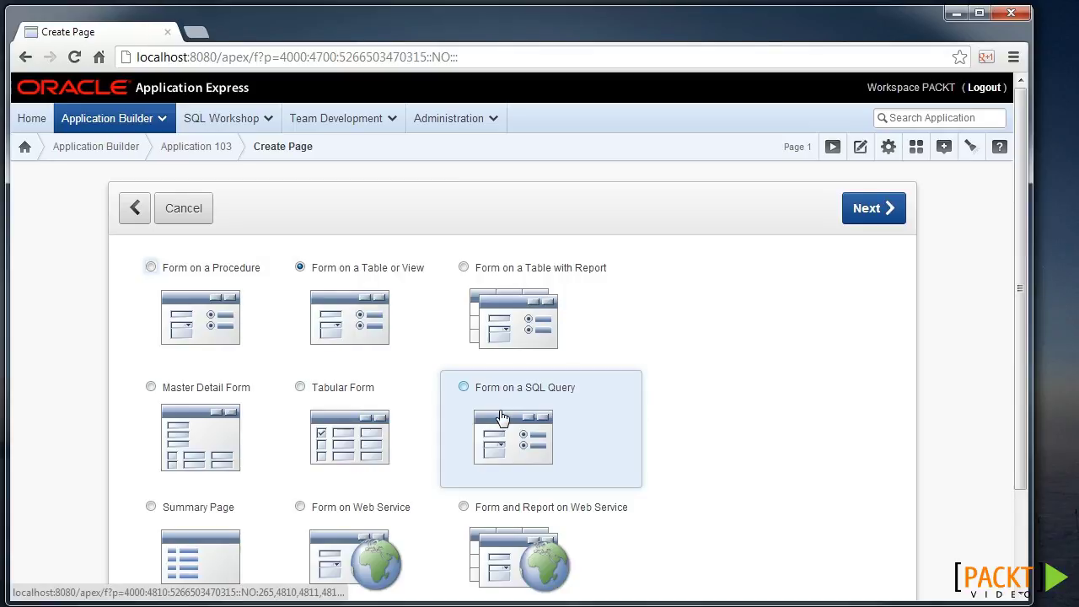
left_click(539, 312)
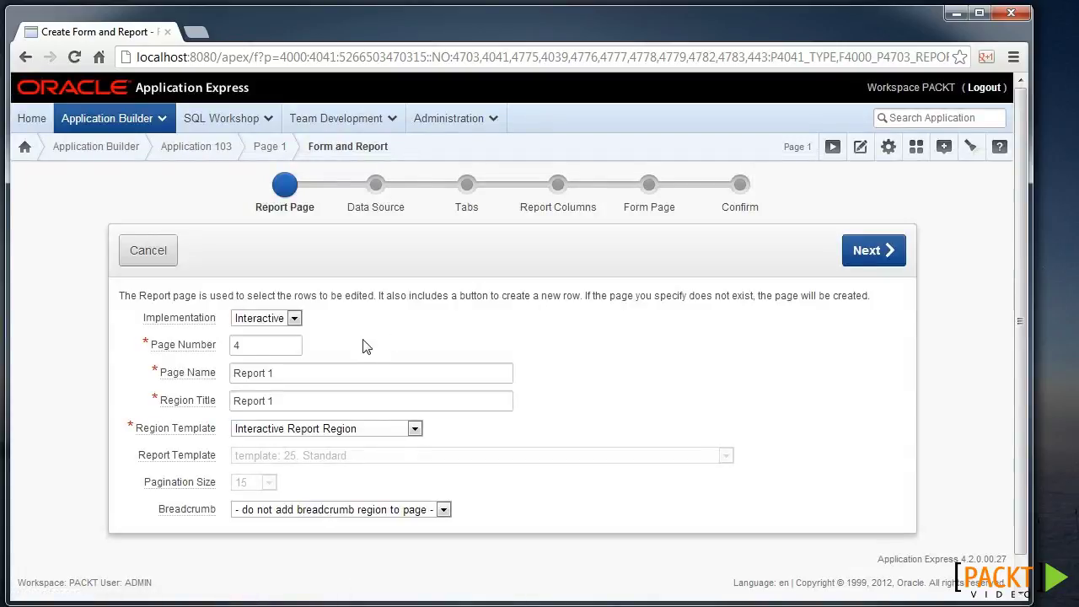
- Set the report page to the Classic implementation, with Products as both its page name and region title
left_click(268, 325)
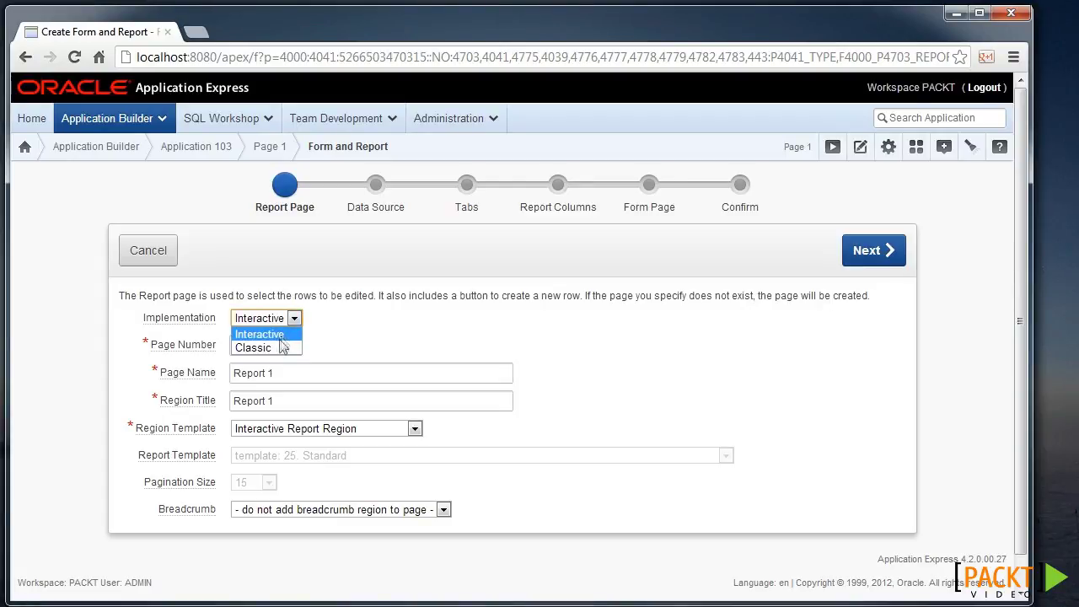
left_click(272, 347)
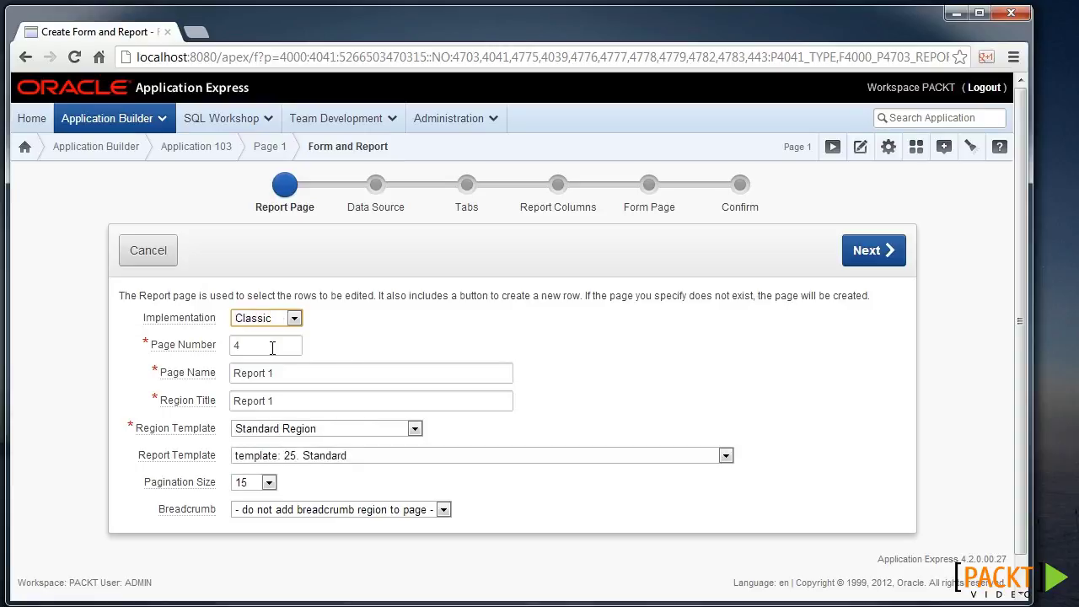
left_click(255, 346)
left_click_drag(281, 374, 225, 382)
type("Product")
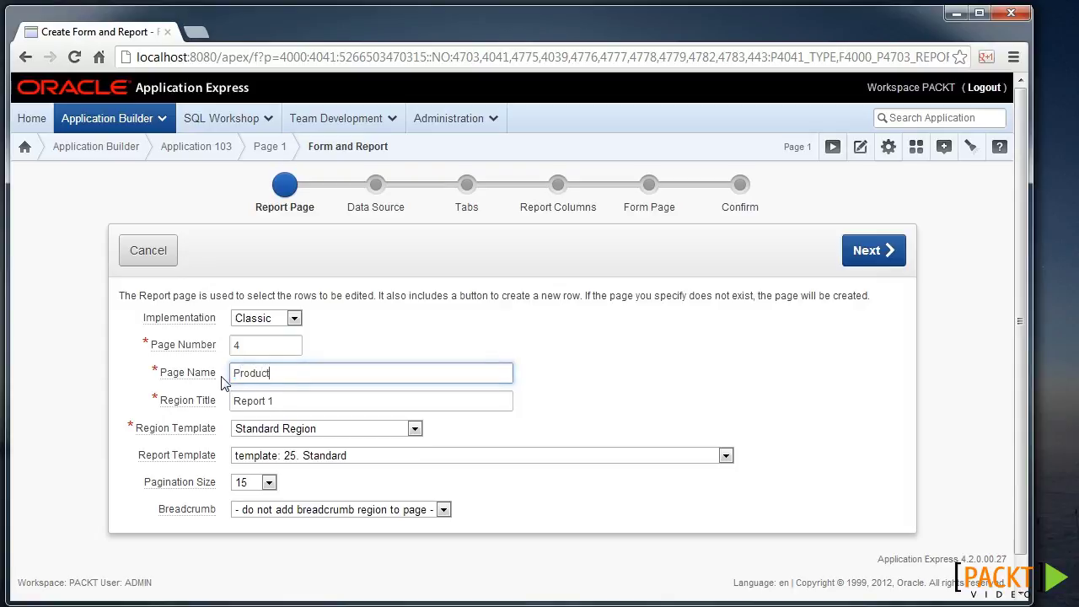
key("Tab")
type("Prodc")
key("BackSpace")
type("uct")
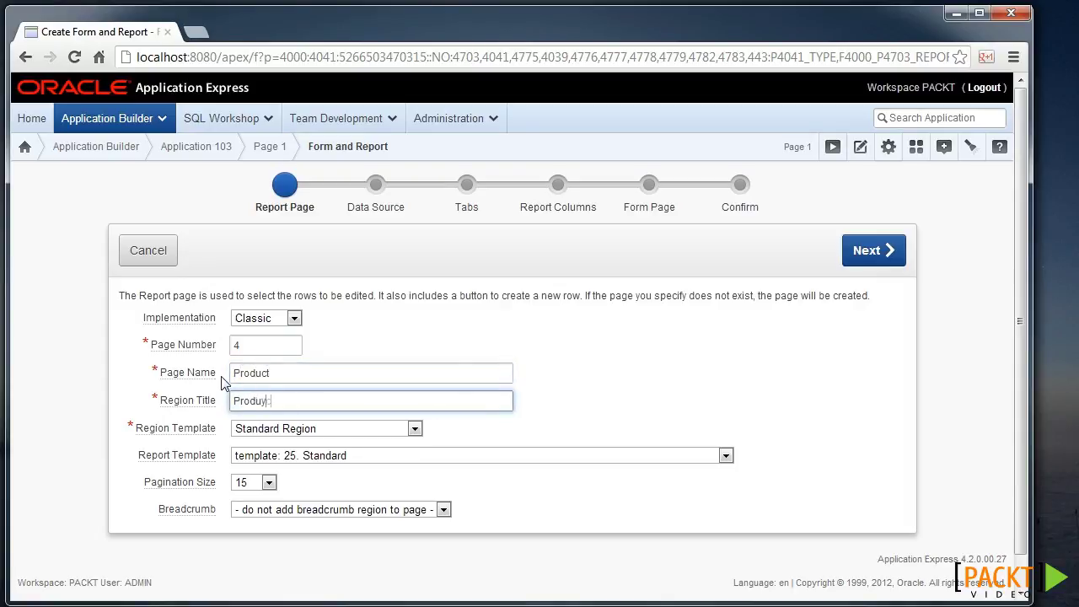
key("BackSpace")
type("ts")
left_click(308, 380)
type("s")
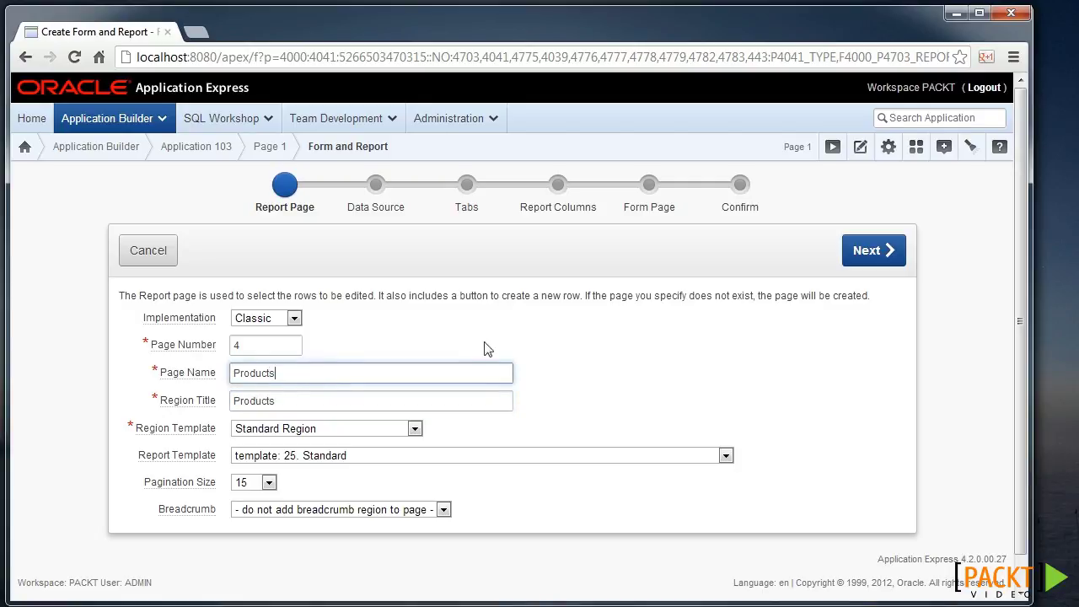
left_click(867, 253)
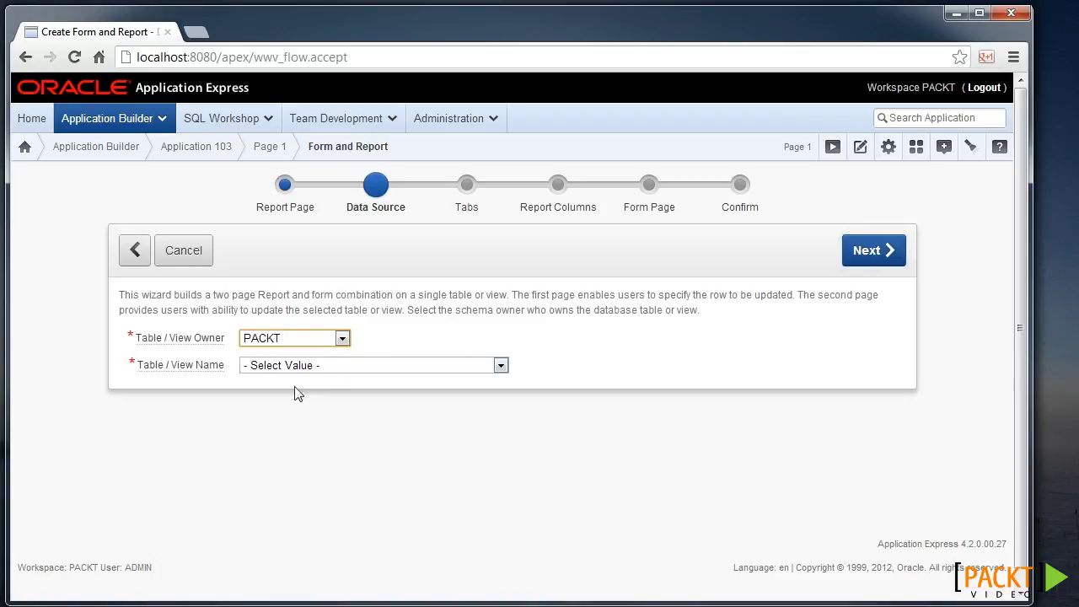
- Choose the MY_PRODUCTS view as the data source for the report and form
scroll(301, 399, "down", 1)
left_click(397, 355)
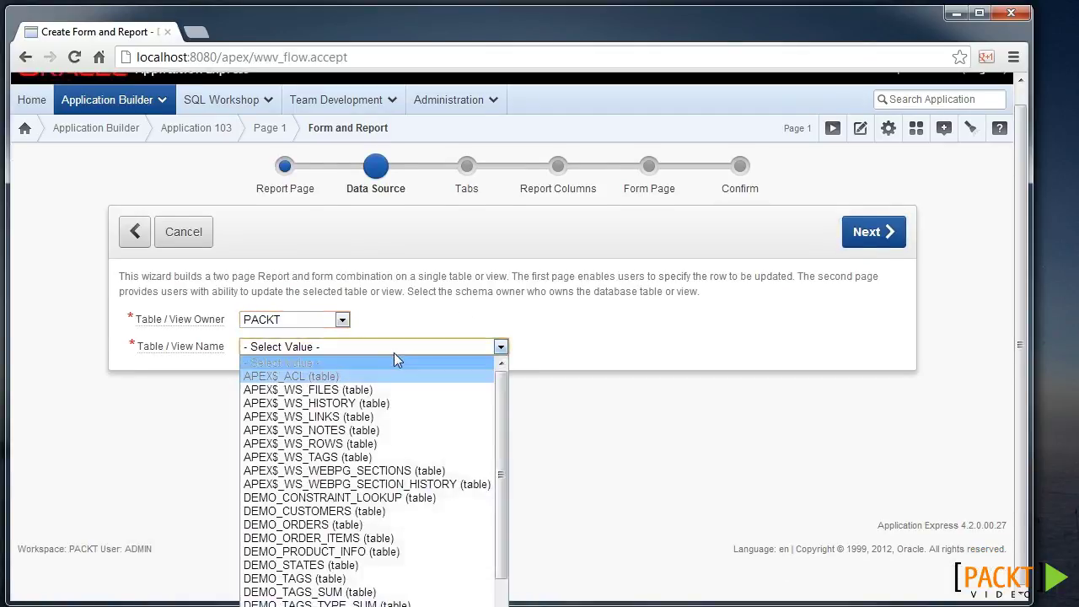
scroll(385, 410, "down", 1)
left_click(330, 601)
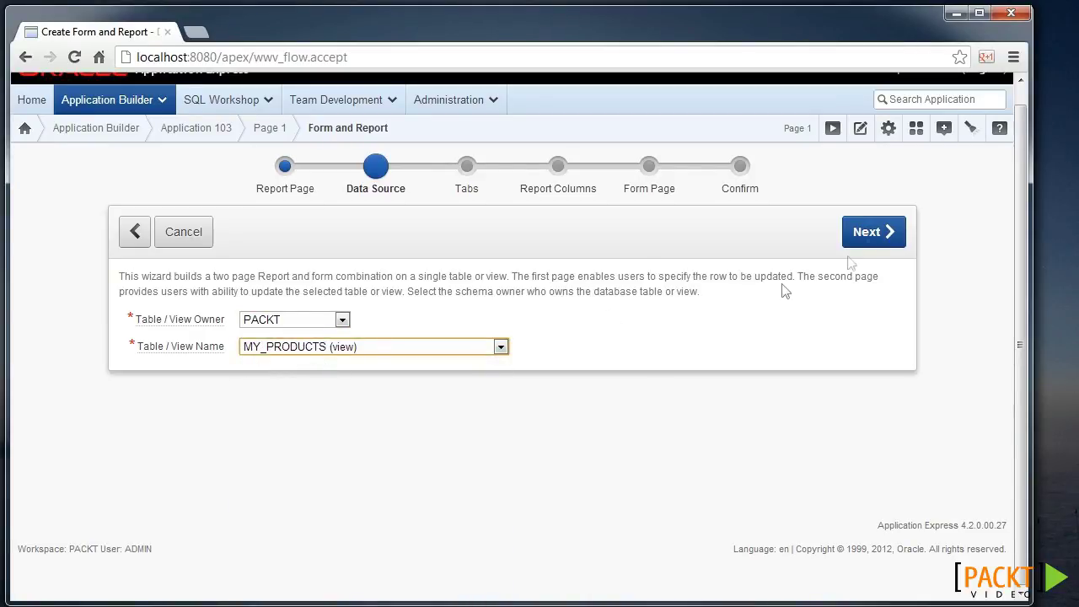
left_click(873, 239)
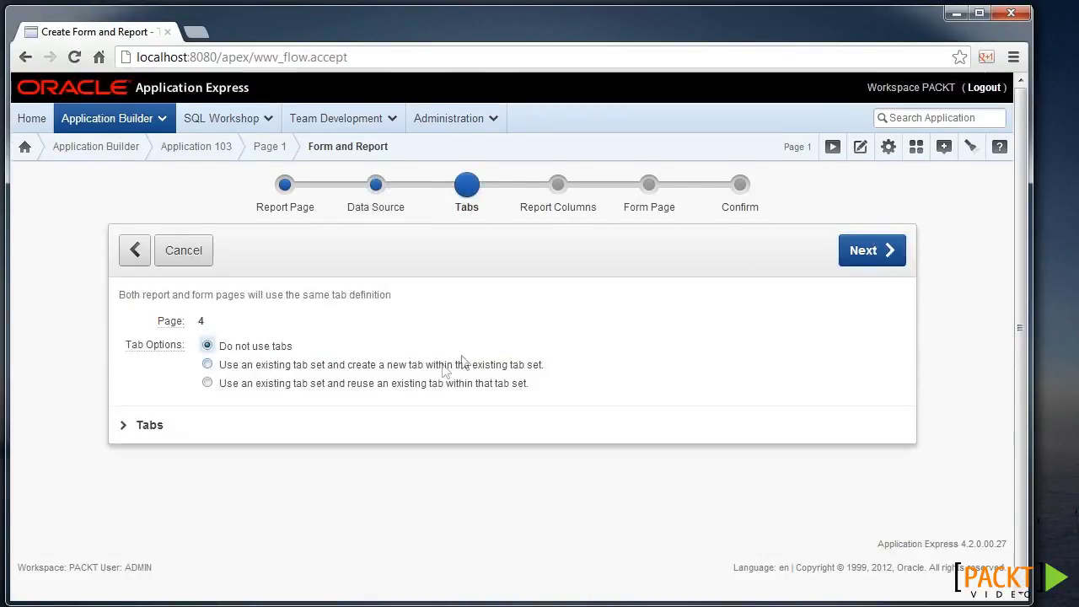
- Use the existing tab set TS1 (Home) and create a new tab in it labelled Products
left_click(441, 366)
left_click(337, 434)
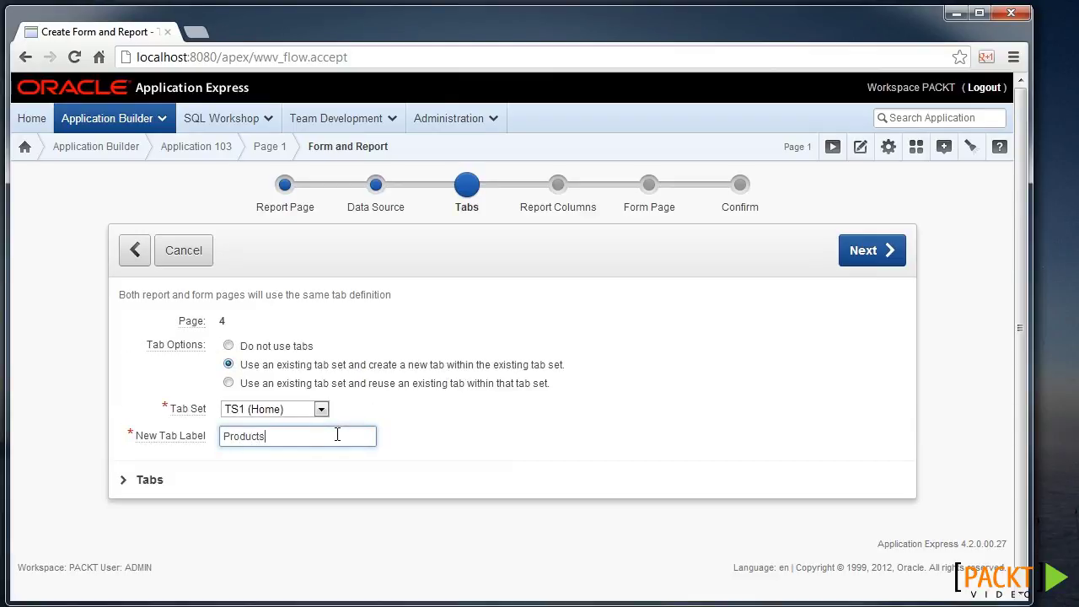
left_click(869, 263)
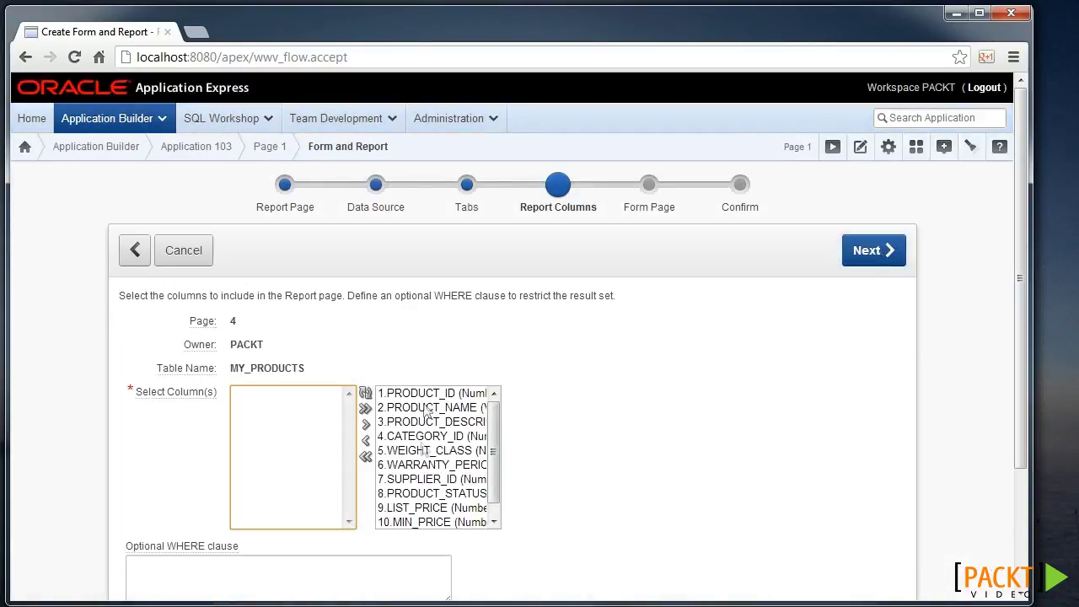
- Accept the default report columns and edit link image, and name the form page Manage Products with the region title Products
left_click(887, 263)
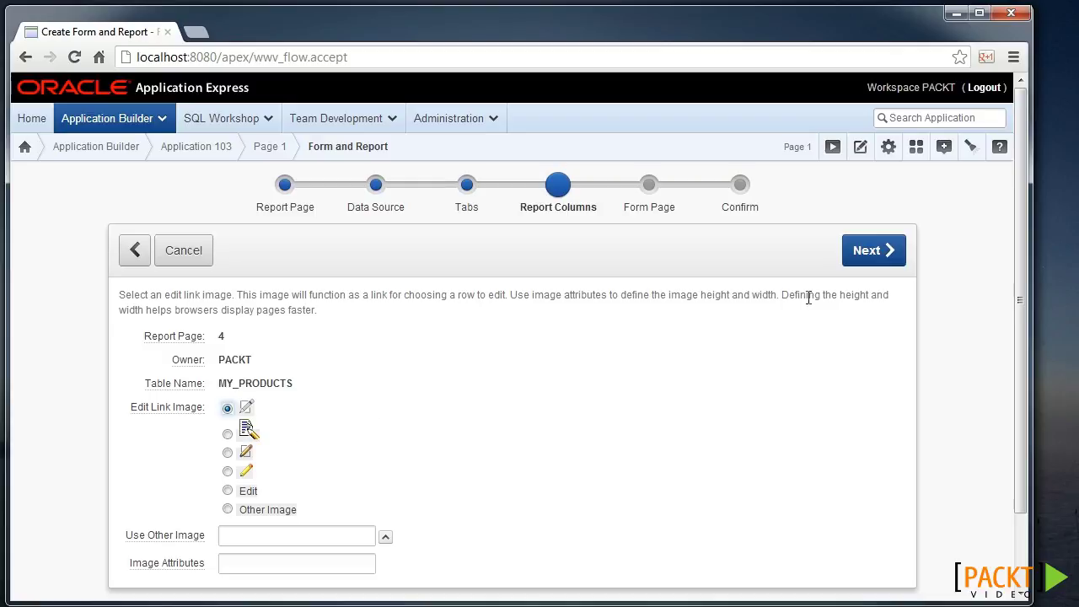
left_click(895, 250)
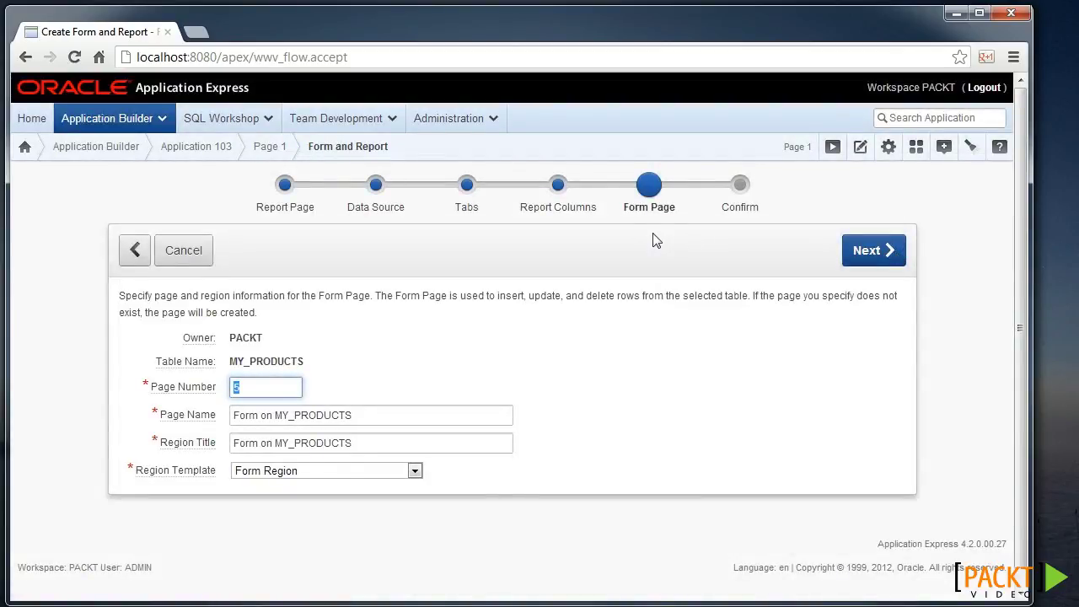
key("Tab")
type("Manage Prod")
key("Tab")
type("Products")
left_click(863, 249)
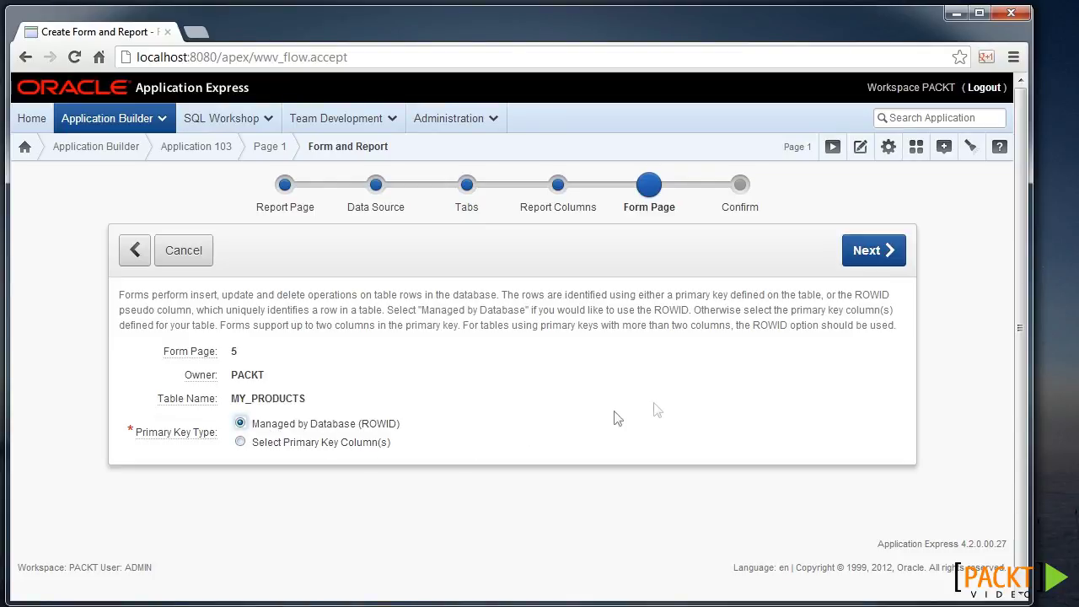
- Keep the primary key managed by the database (ROWID) and include all MY_PRODUCTS columns in the form page
left_click(890, 250)
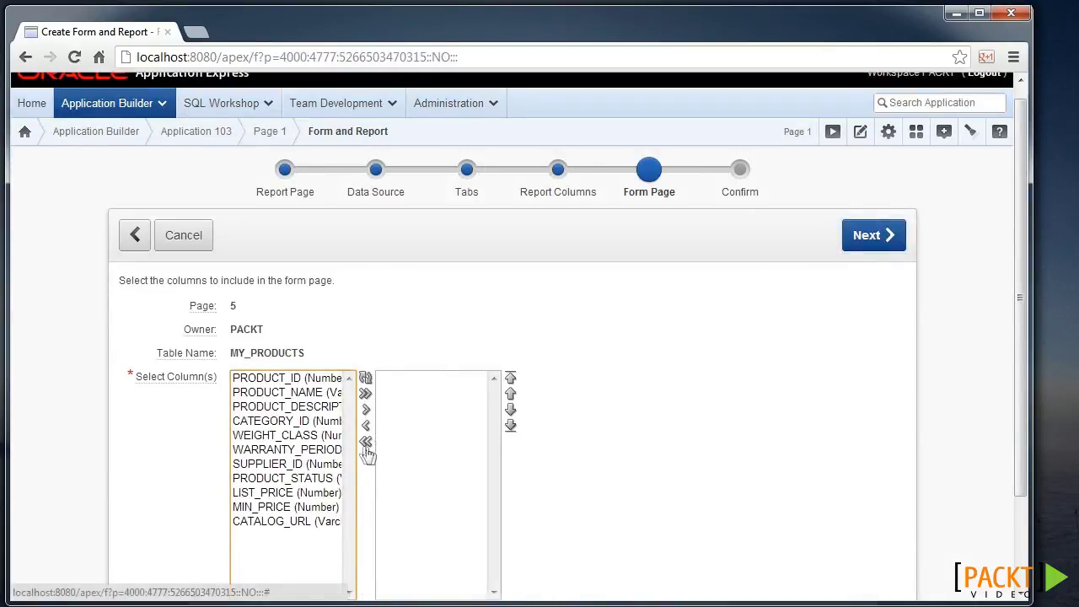
left_click(365, 393)
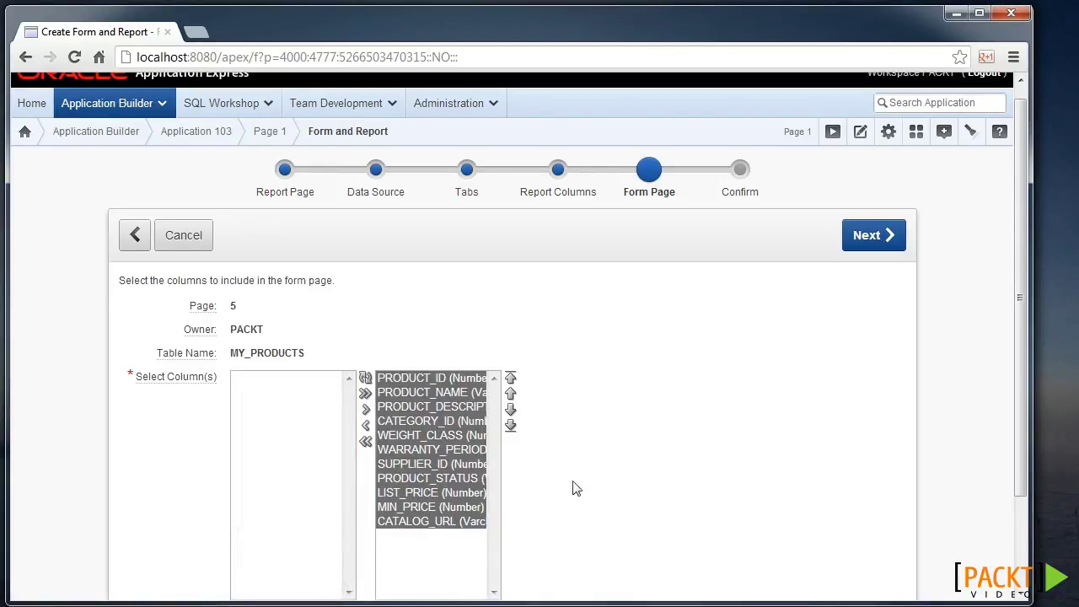
left_click(877, 236)
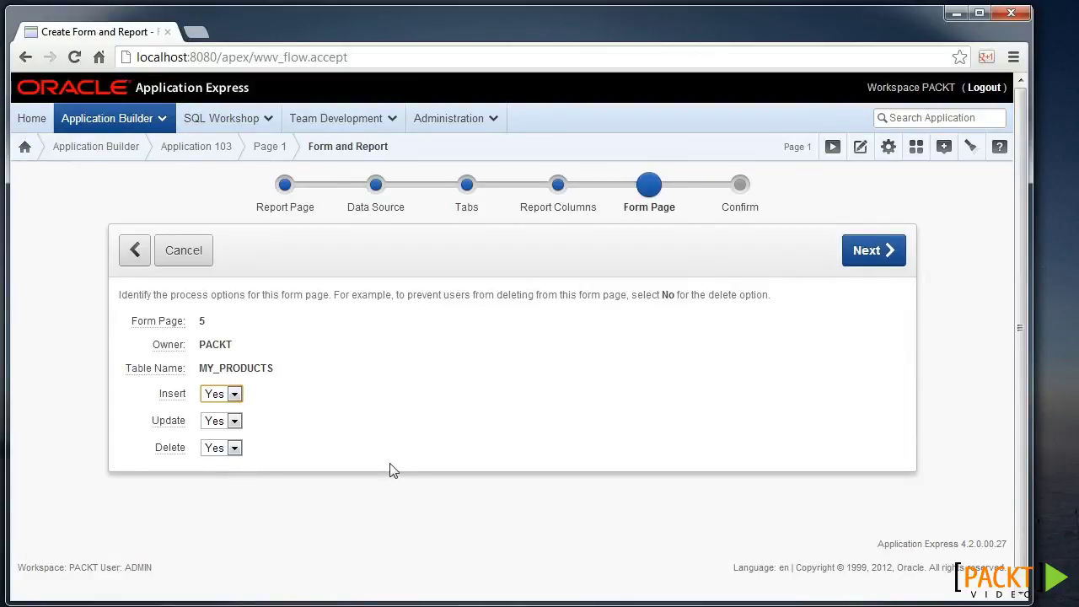
- Create the form and report pages with insert, update and delete allowed, and run the report page
left_click(890, 255)
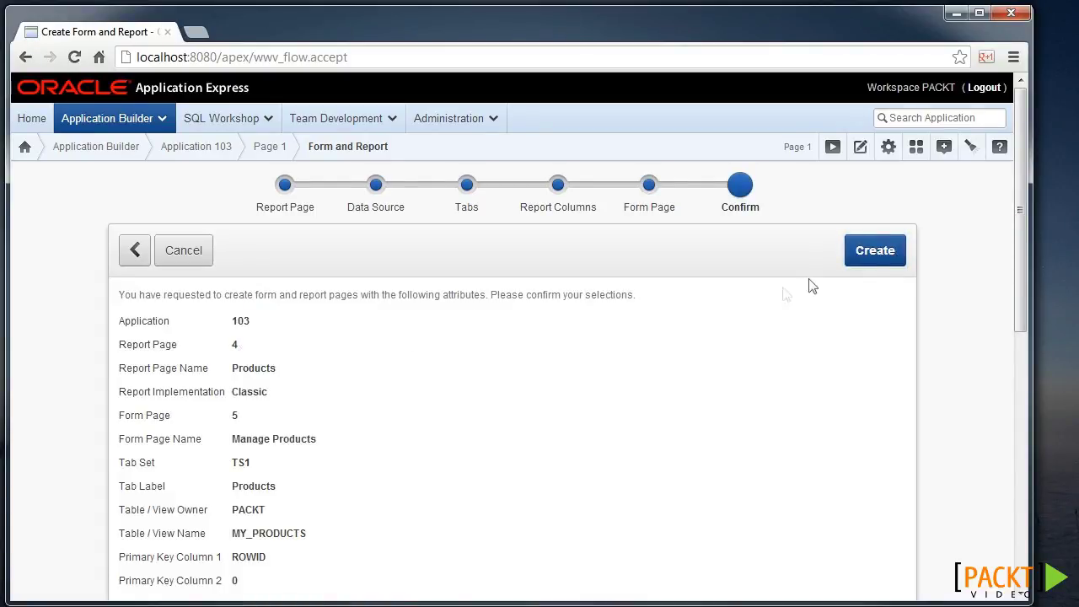
left_click(876, 264)
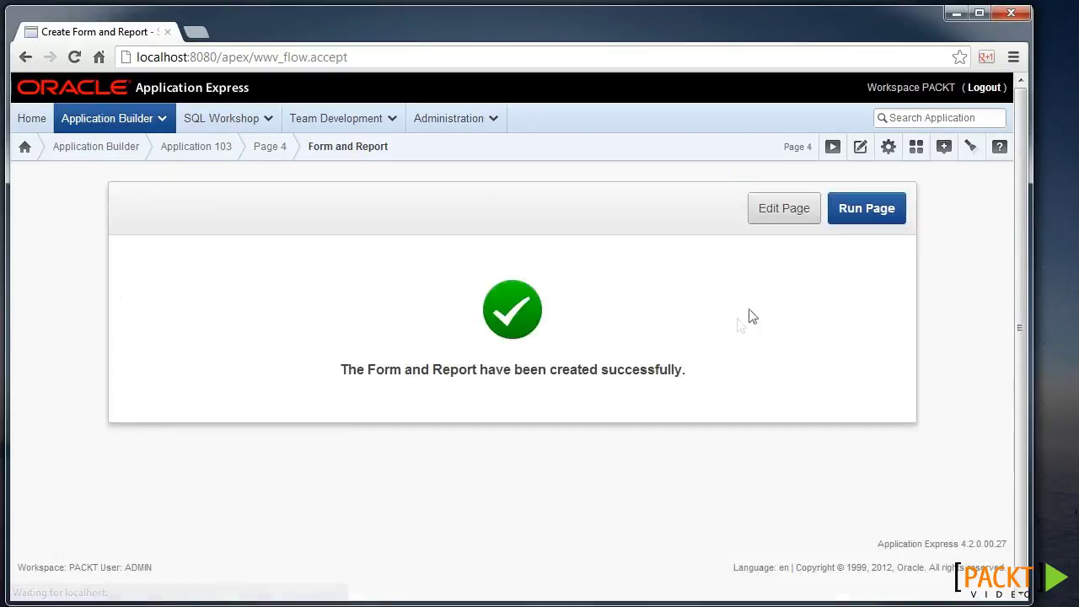
left_click(869, 211)
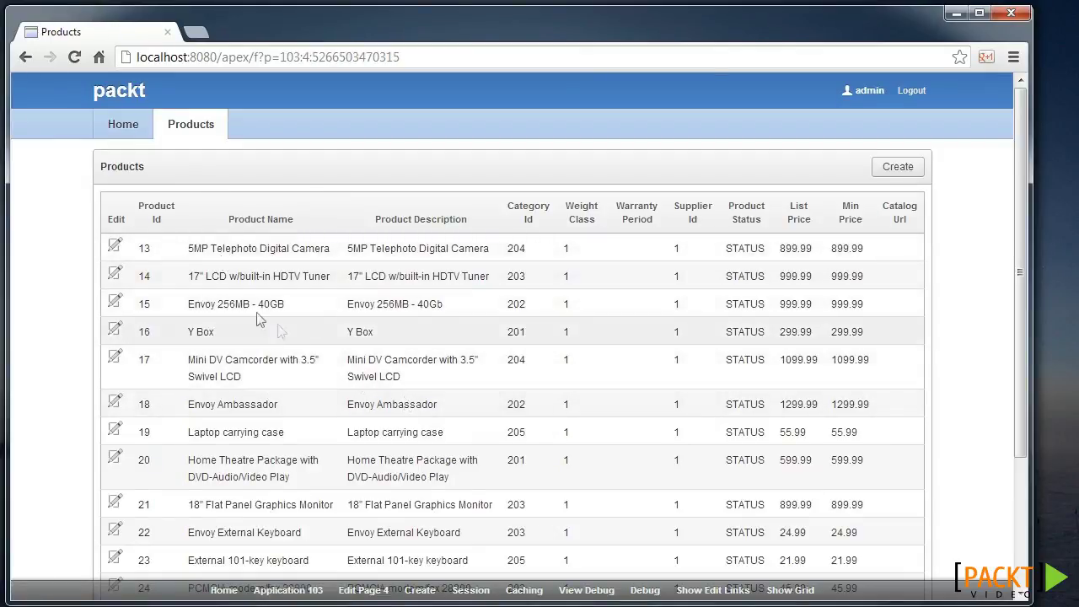
- Open the edit form for product 14 and examine the items, buttons and processes in the definition of page 5
left_click(115, 275)
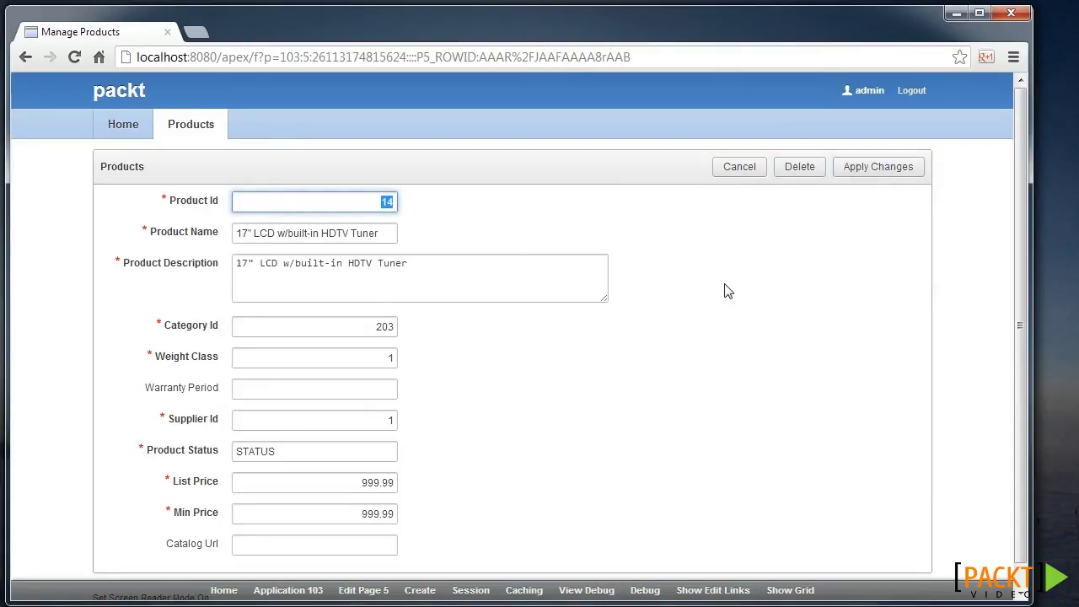
left_click(358, 592)
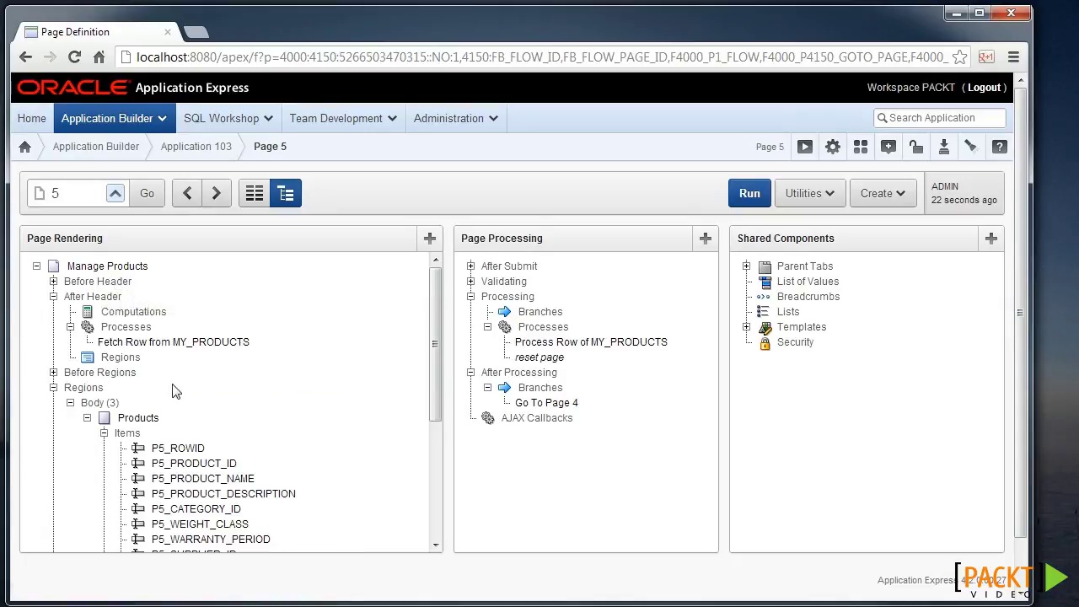
scroll(173, 383, "down", 2)
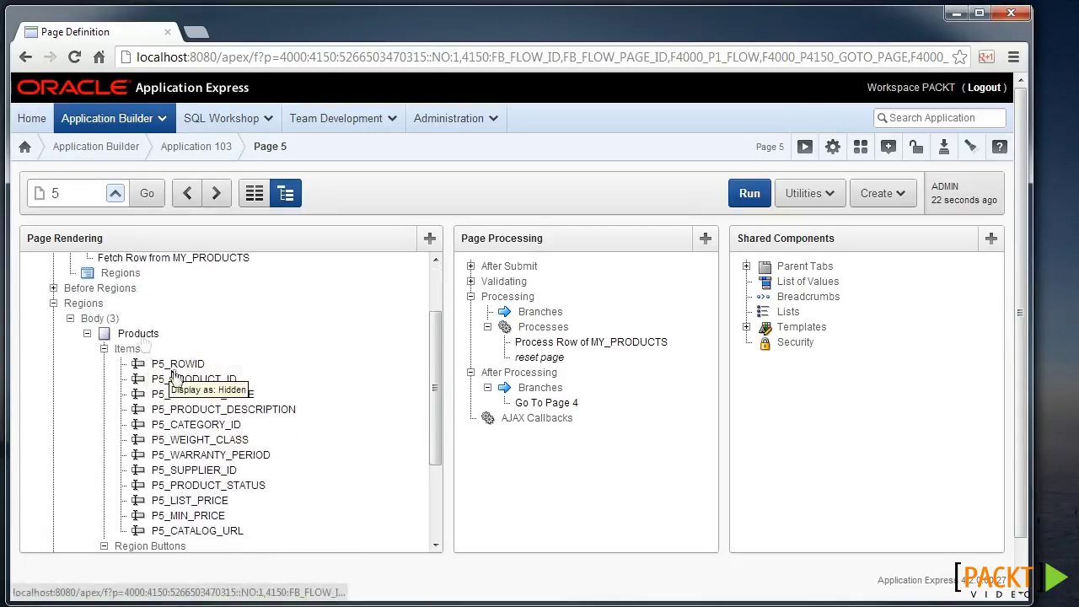
scroll(202, 504, "down", 2)
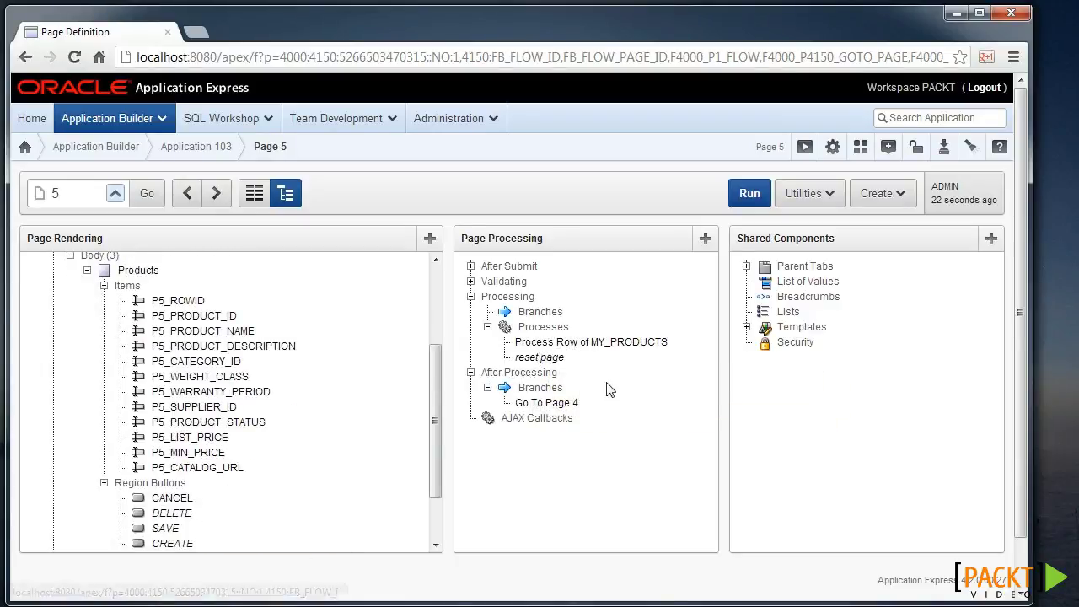
- Go to the definition of page 4 and examine the report columns of its Products region
left_click(189, 201)
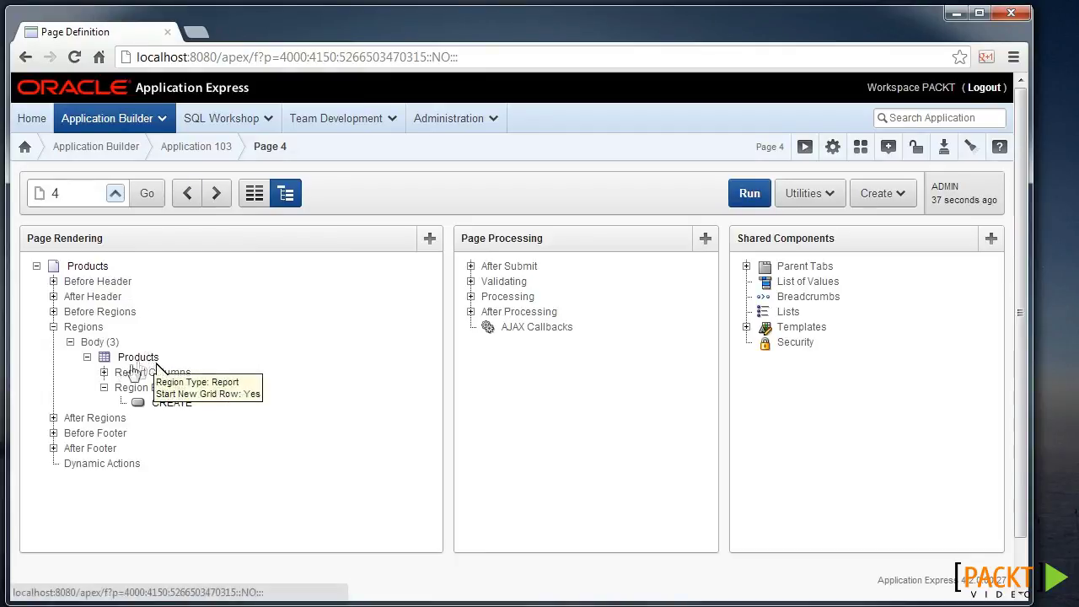
left_click(103, 372)
scroll(187, 395, "down", 2)
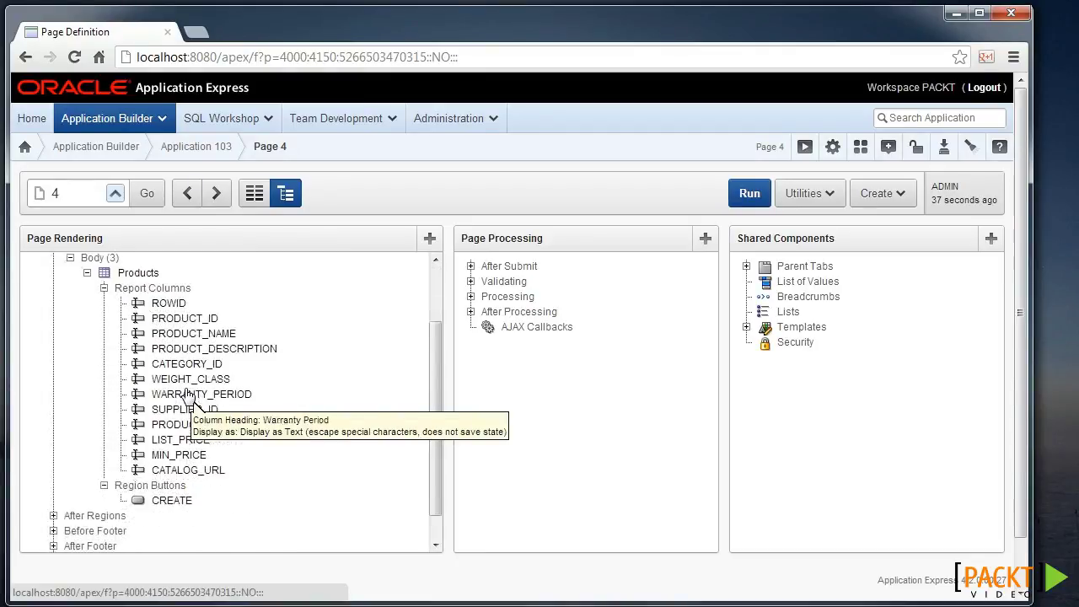